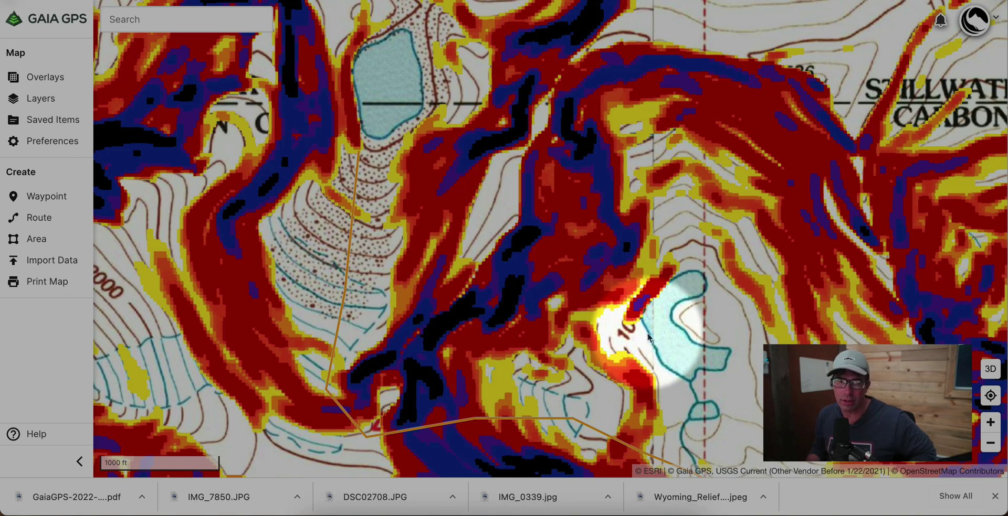
Step: Start a new route at the west shore of the lower lake and plot points north up the steep slope to the ridge saddle
click(41, 220)
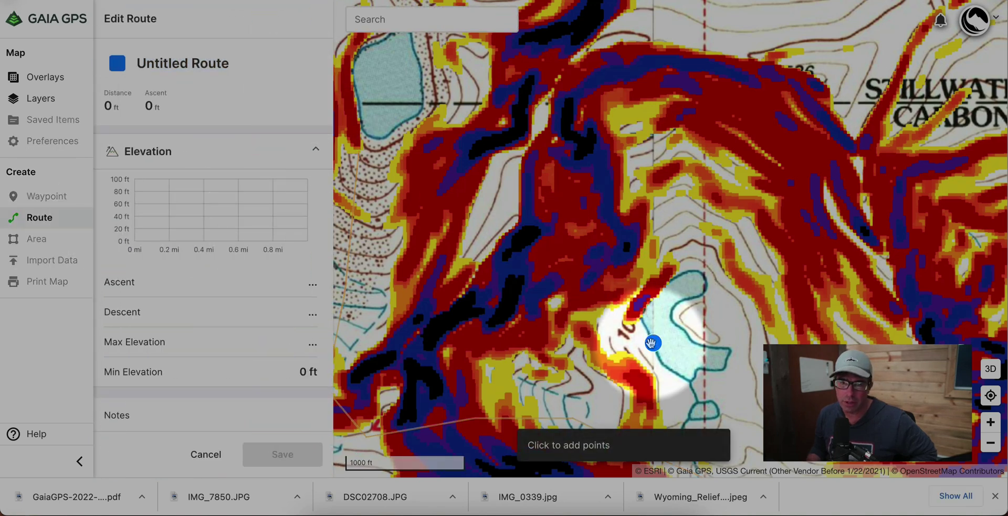
click(597, 318)
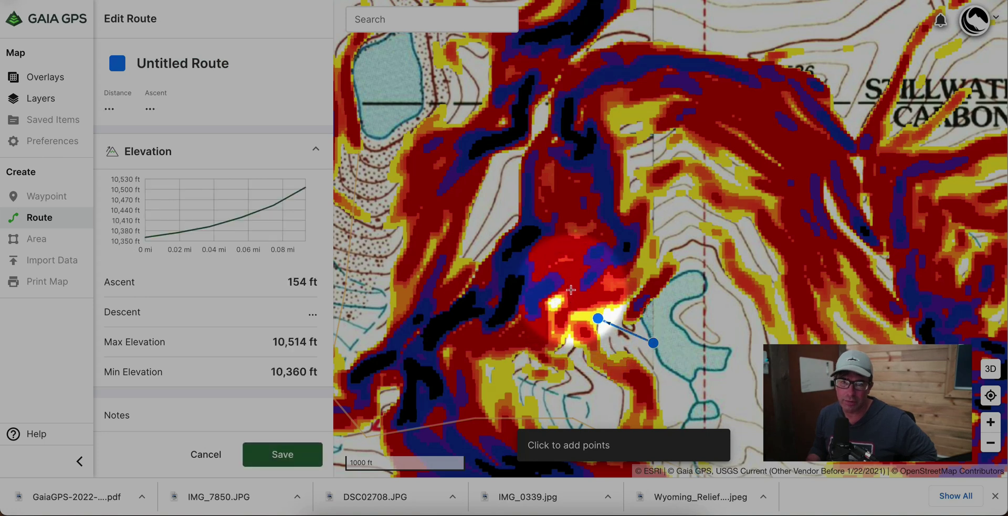
click(571, 291)
click(563, 238)
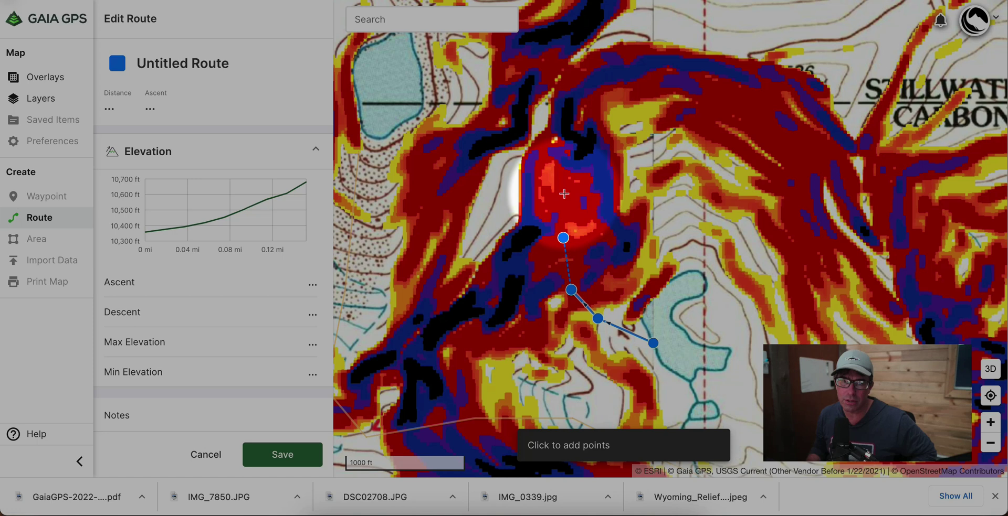
click(564, 193)
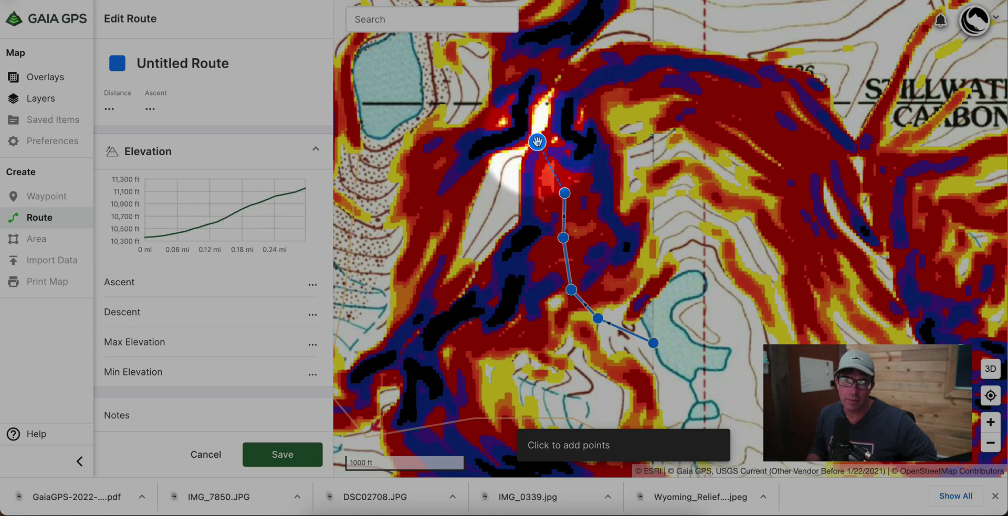
click(536, 142)
Step: Extend the route southwest down the ridge and around to the upper lake's south shore, about 0.82 mi in total, and save it
click(508, 180)
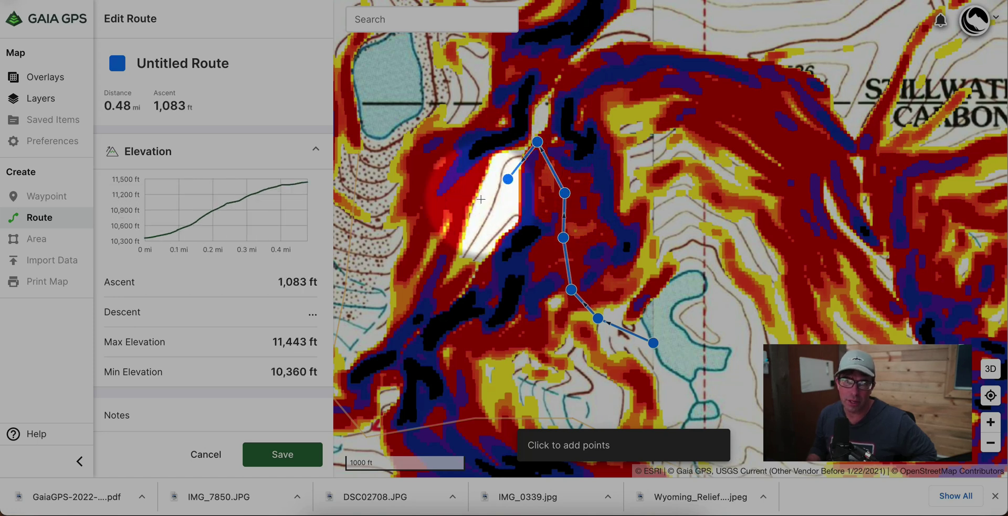
click(480, 200)
click(434, 209)
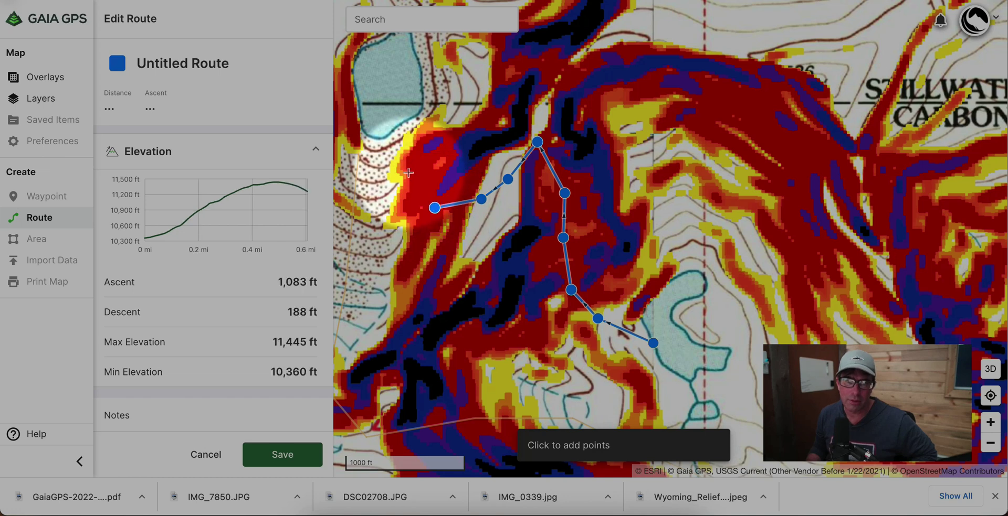
click(383, 222)
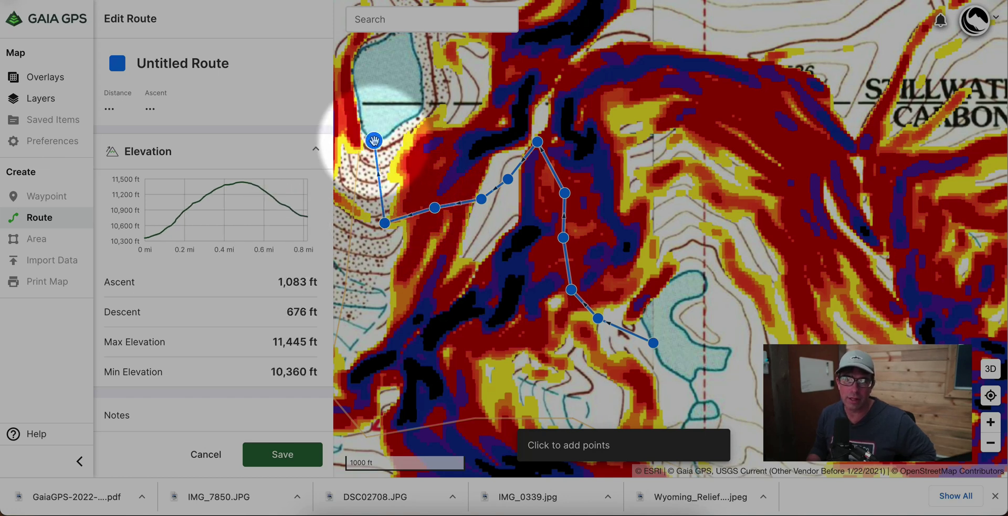
click(297, 455)
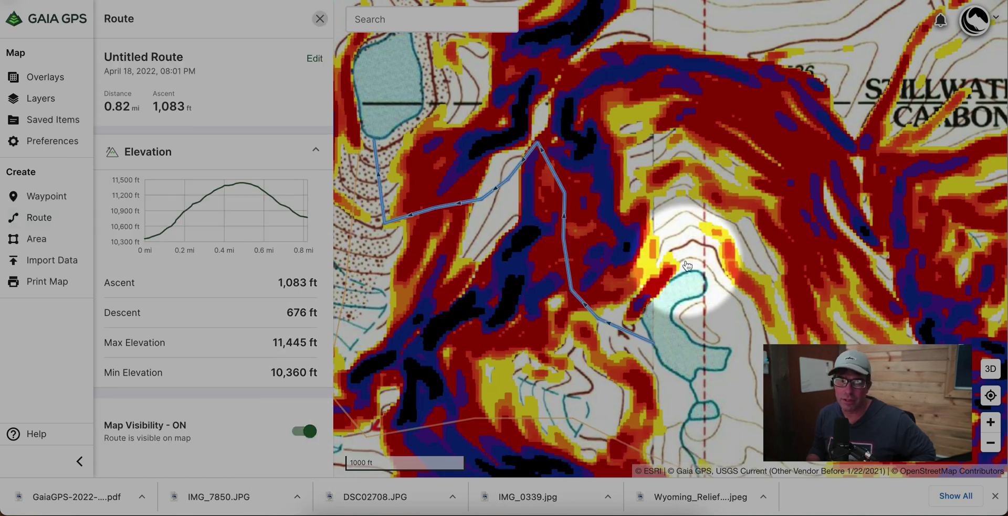
Step: Start a second route at the lower lake's north tip, plotting points north up the gentle slope and east below the dark steep band
click(39, 218)
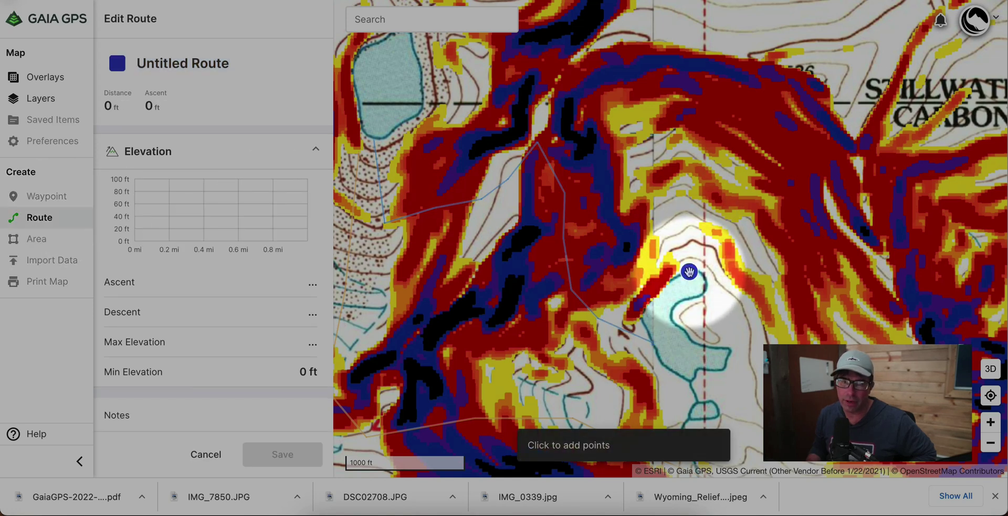
click(663, 212)
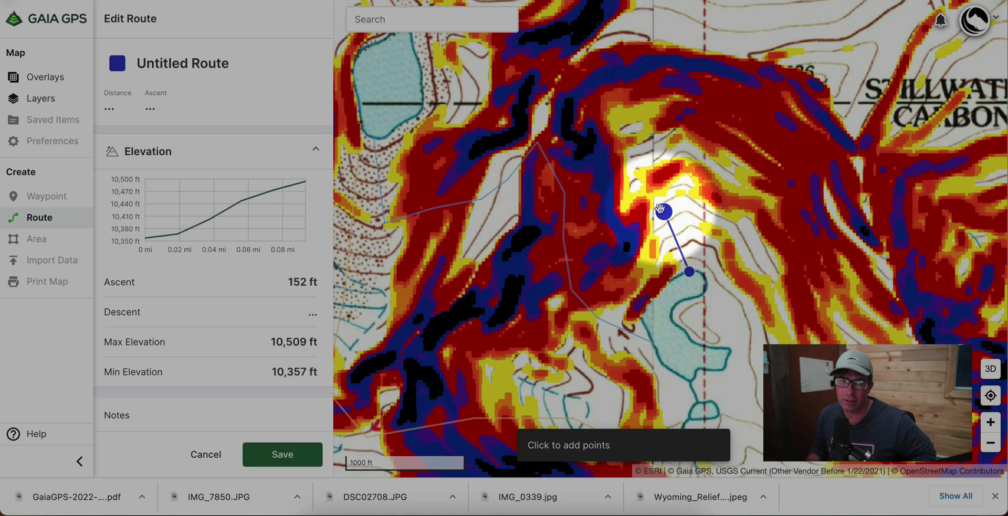
click(634, 182)
click(642, 123)
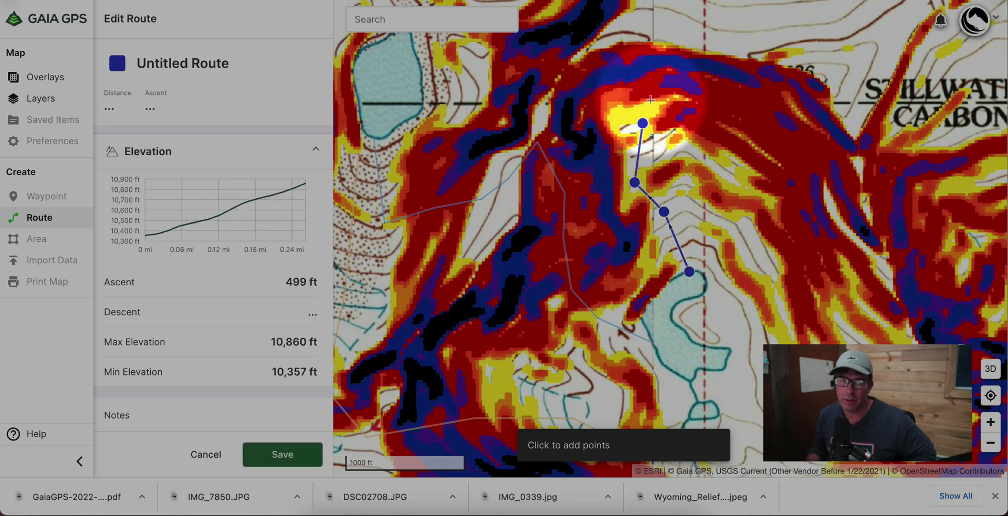
click(655, 101)
click(693, 100)
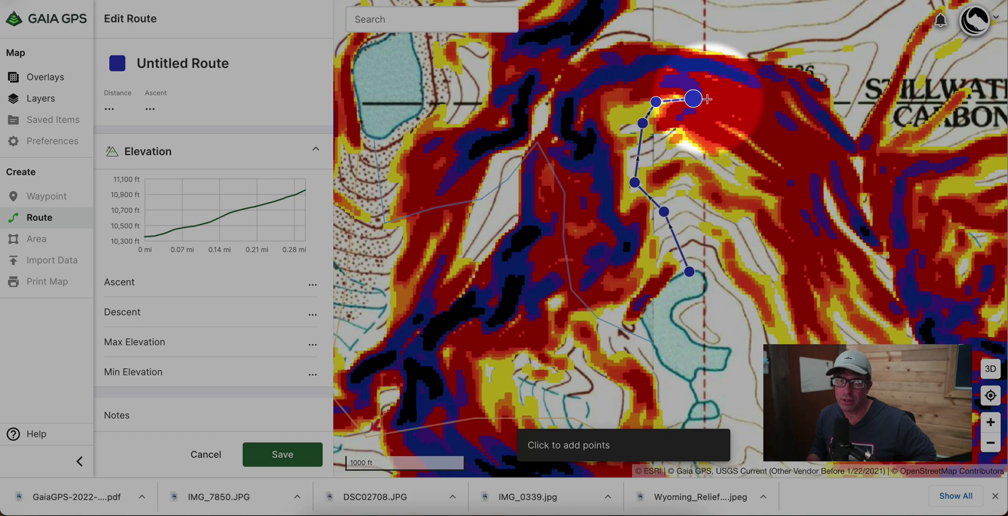
click(754, 97)
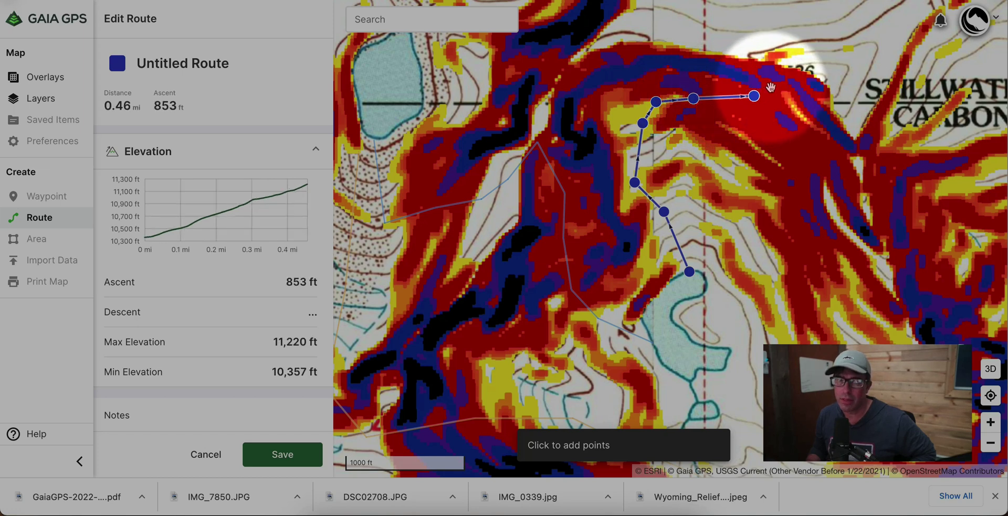
Step: Carry the second route north across the steep band onto the plateau, pulling the far northeast point back close to the bend
click(754, 96)
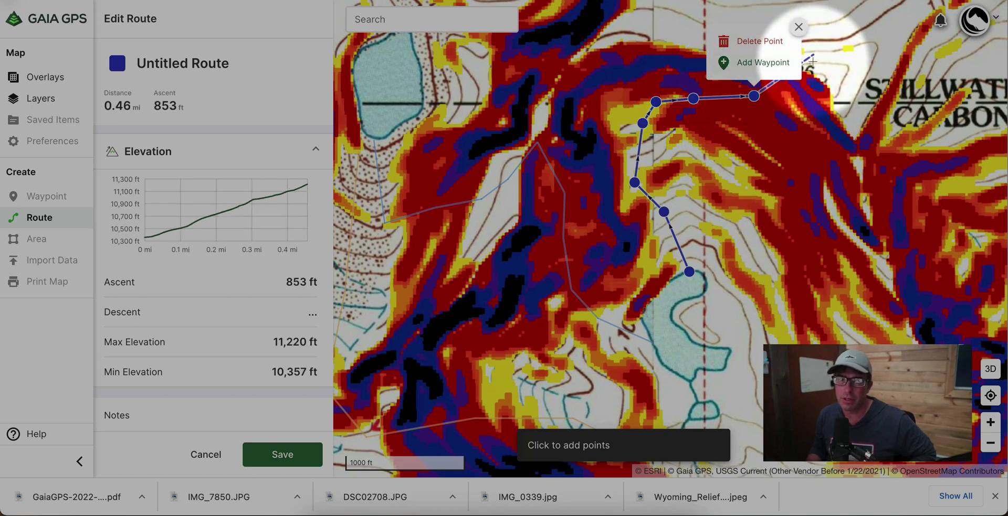
click(841, 53)
click(798, 26)
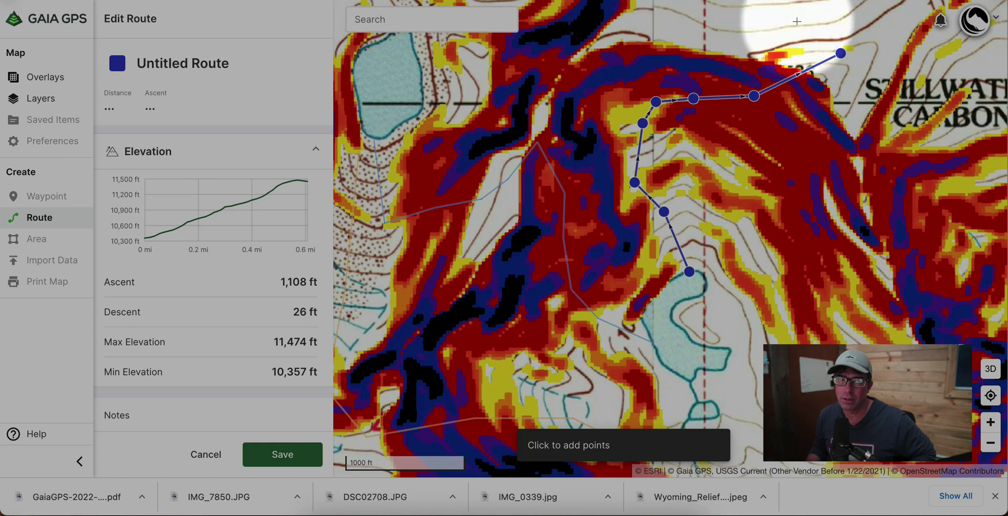
click(731, 48)
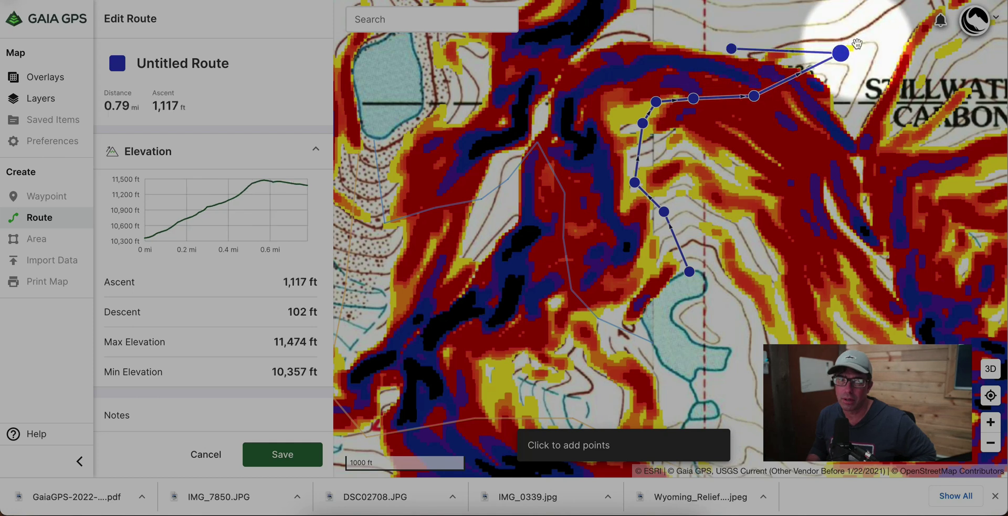
drag(839, 55, 763, 77)
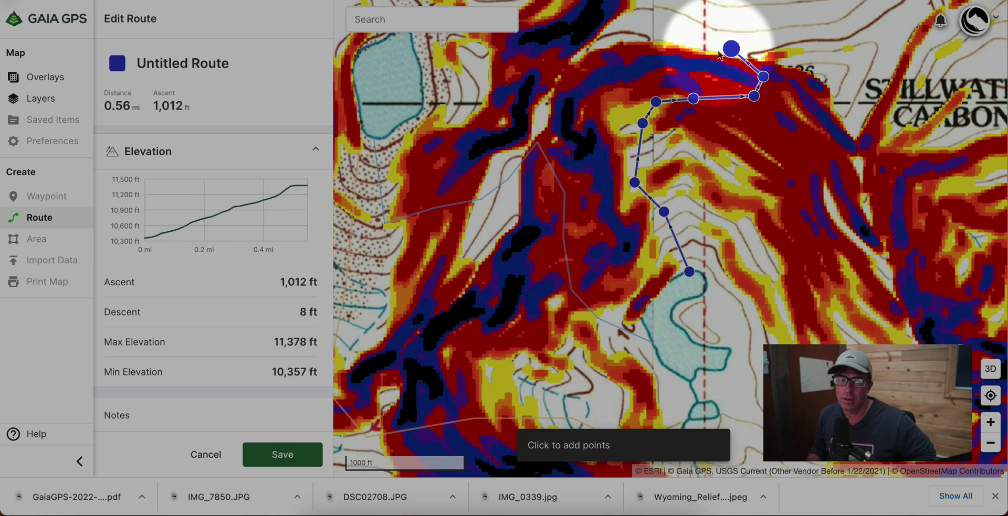
Step: Continue the route west along the plateau edge and down to the upper lake's east shore, about 1.08 mi in total, and save it
click(653, 34)
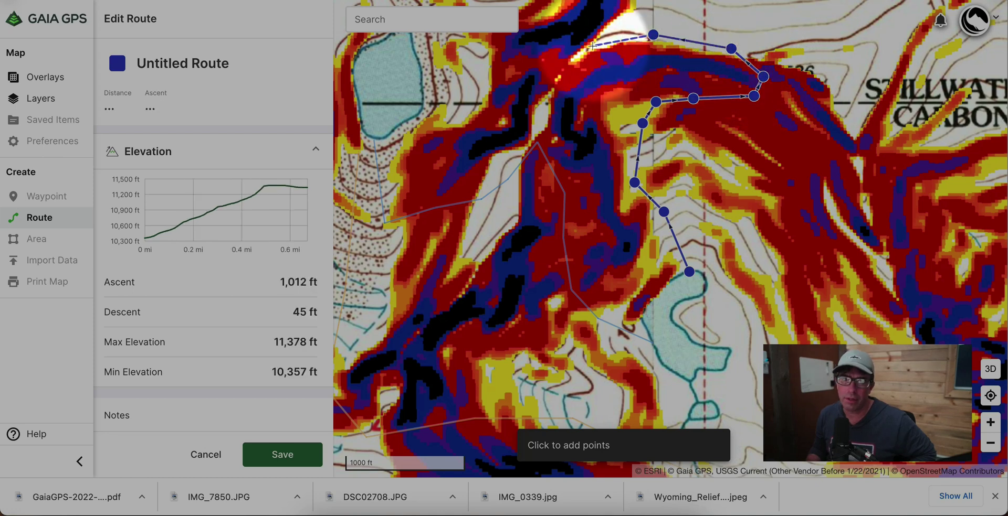
click(592, 46)
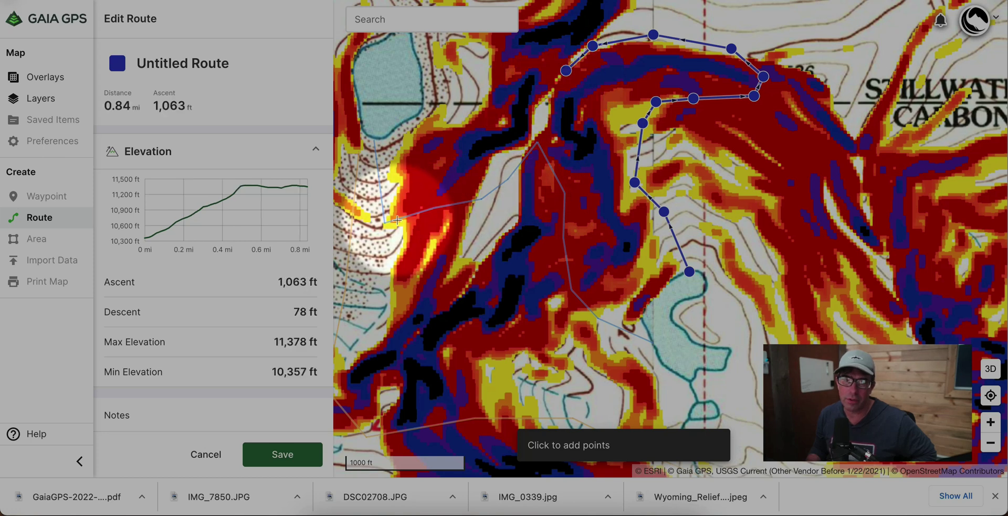
click(545, 61)
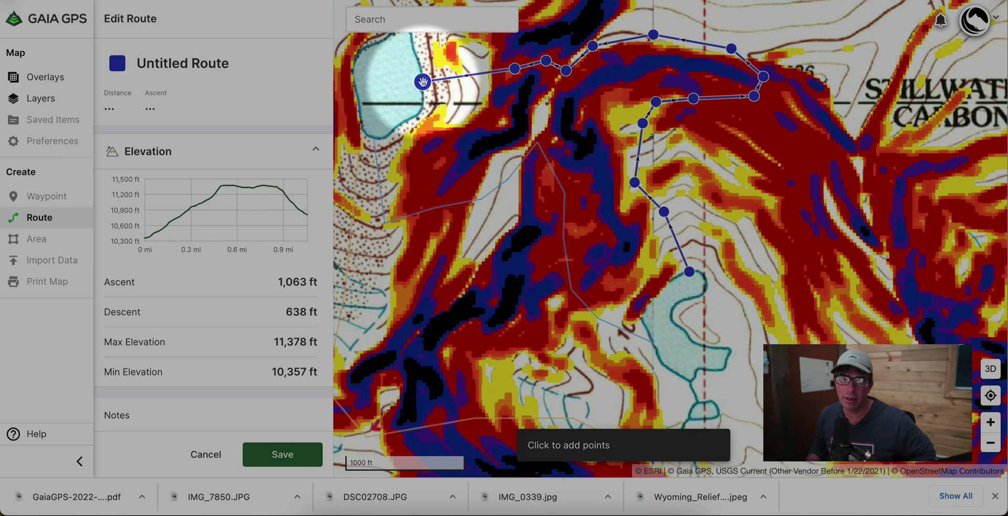
click(283, 454)
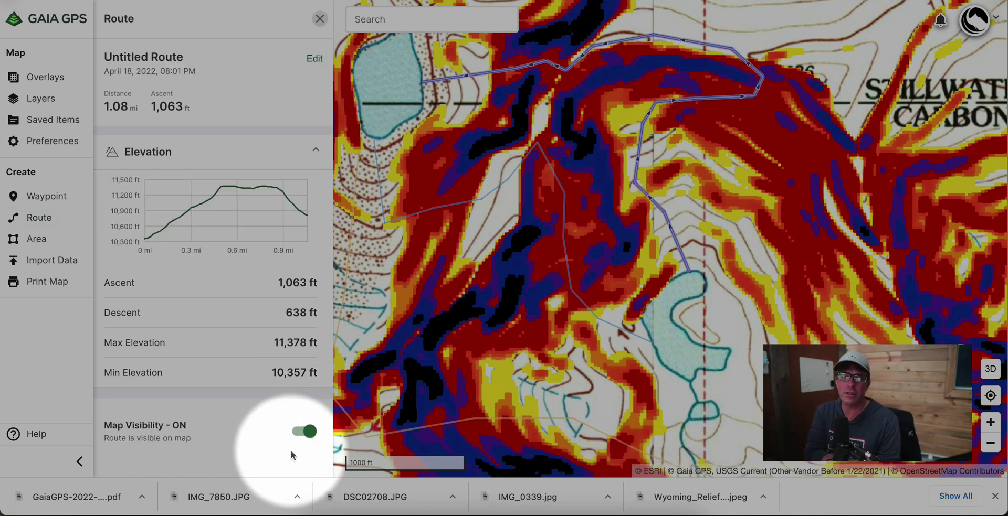
Step: Raise the World Imagery layer to full opacity so satellite imagery covers the slope shading
click(49, 100)
drag(149, 116, 297, 116)
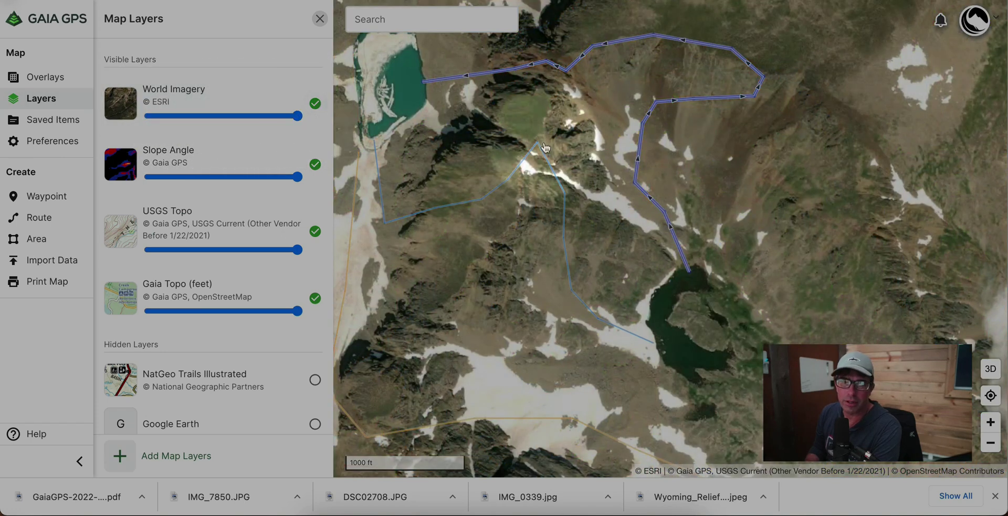
Step: Open the first route (0.82 mi) for editing and insert a point bending it west around the small snow patch above the lower lake
scroll(674, 231, up, 5)
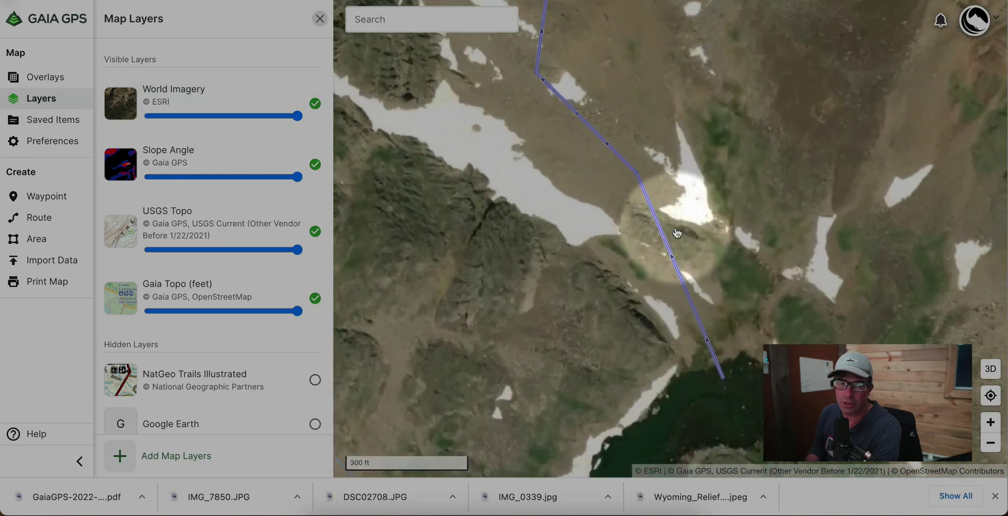
right_click(675, 229)
click(557, 362)
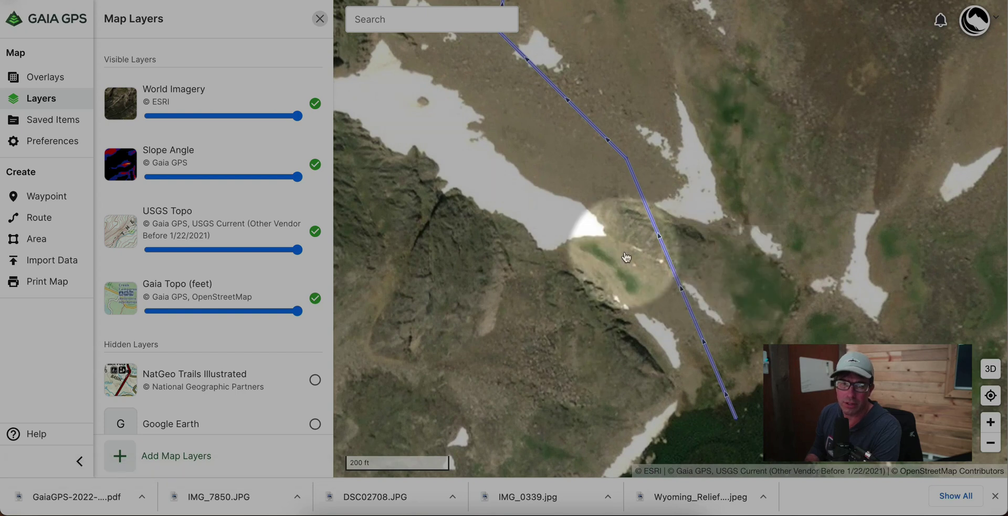
drag(625, 257, 713, 218)
drag(665, 243, 617, 118)
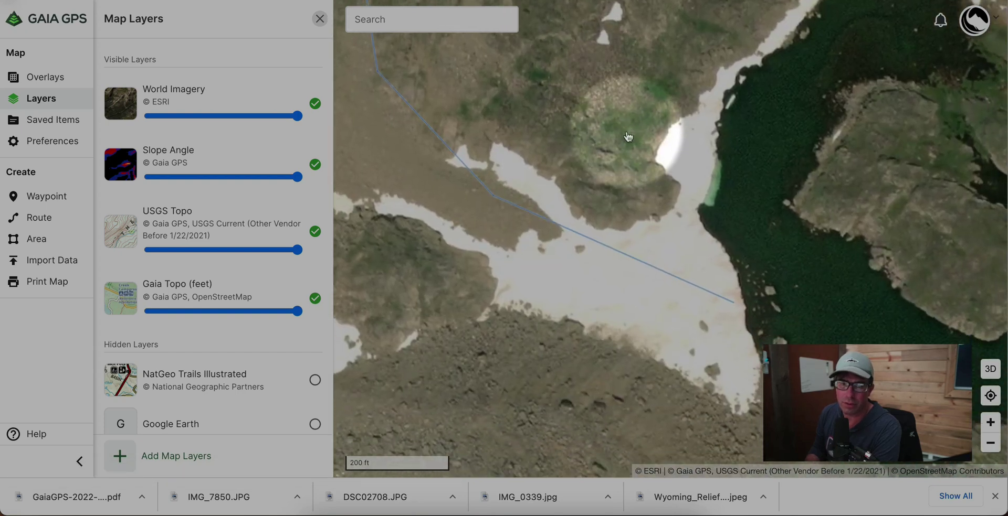
scroll(574, 179, up, 1)
drag(525, 184, 715, 231)
drag(645, 182, 673, 208)
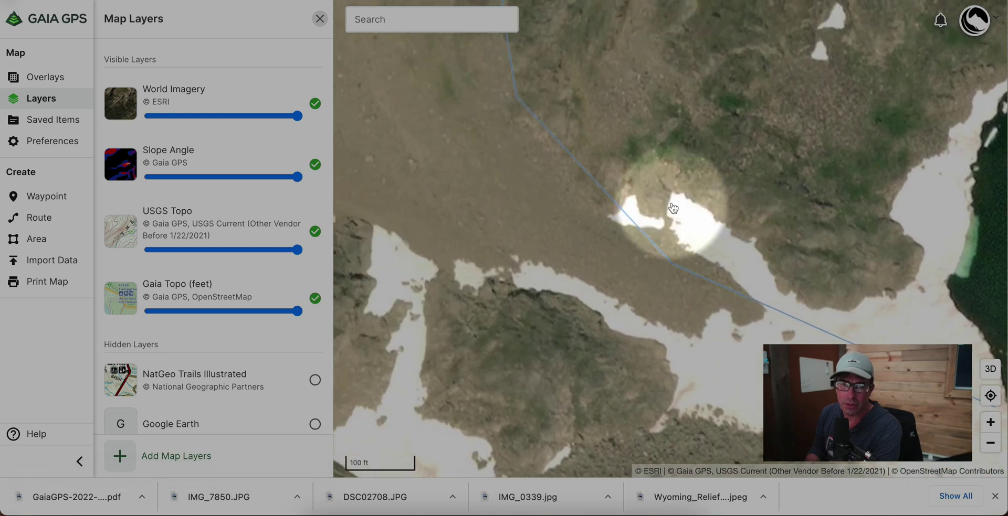
click(668, 259)
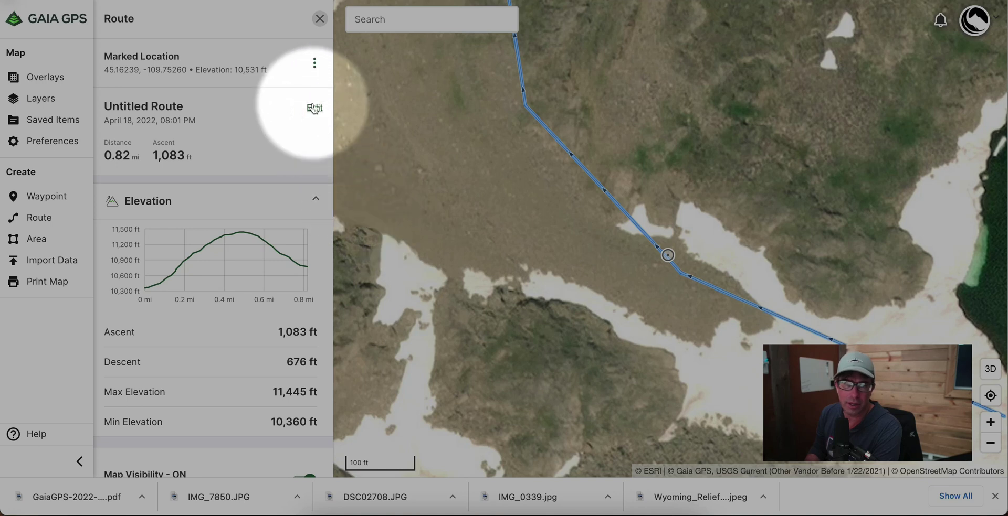
click(314, 109)
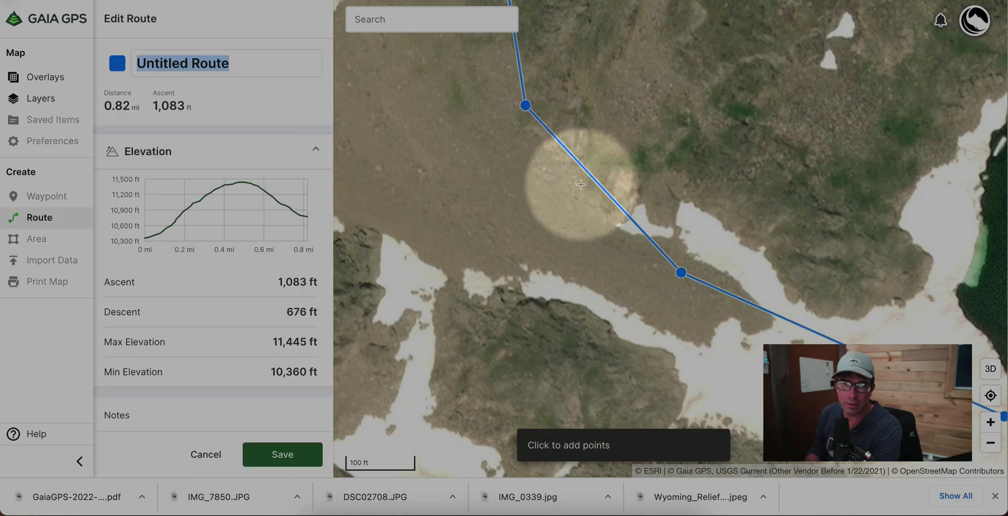
click(650, 239)
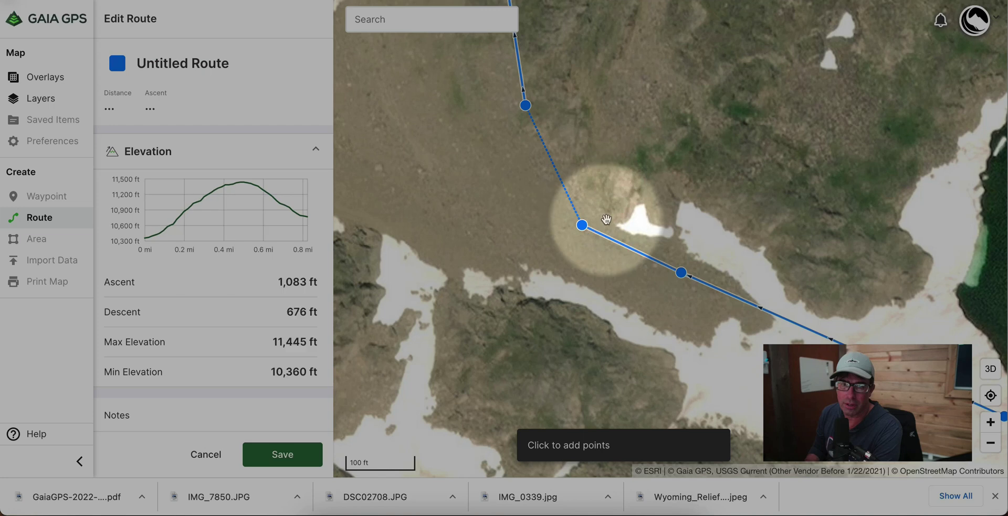
Step: Reshape the next stretch uphill by nudging and adding points to the west, and shift the point above it southeast
drag(594, 104, 717, 257)
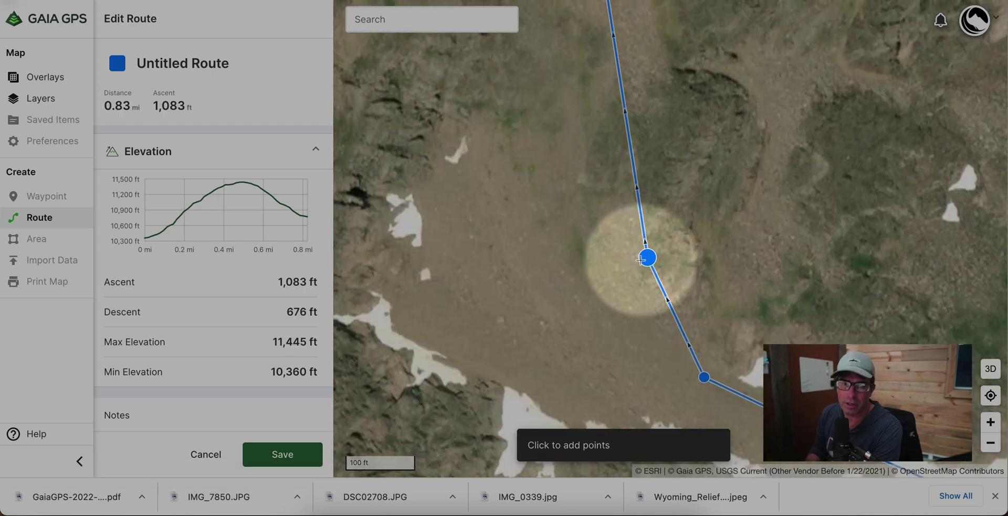
drag(643, 262, 626, 263)
drag(632, 168, 567, 177)
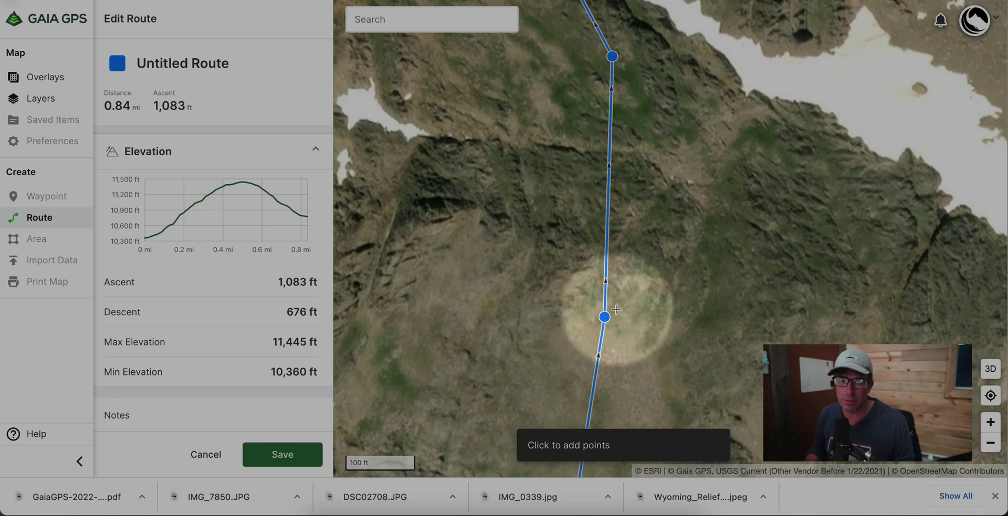
drag(610, 317, 649, 345)
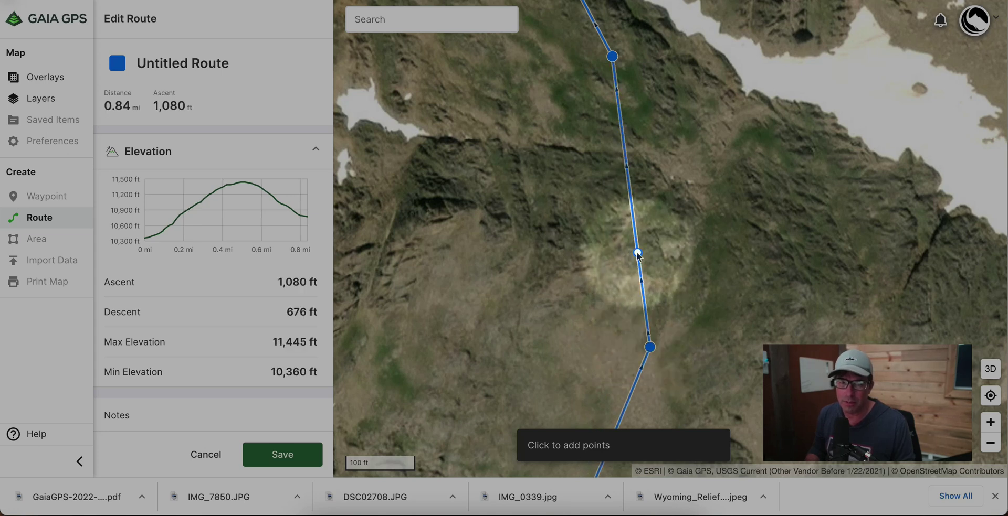
Step: Insert five points along the straight uphill stretch above the lower lake, bowing the line east and back northwest around the rocky slope
drag(637, 256, 711, 301)
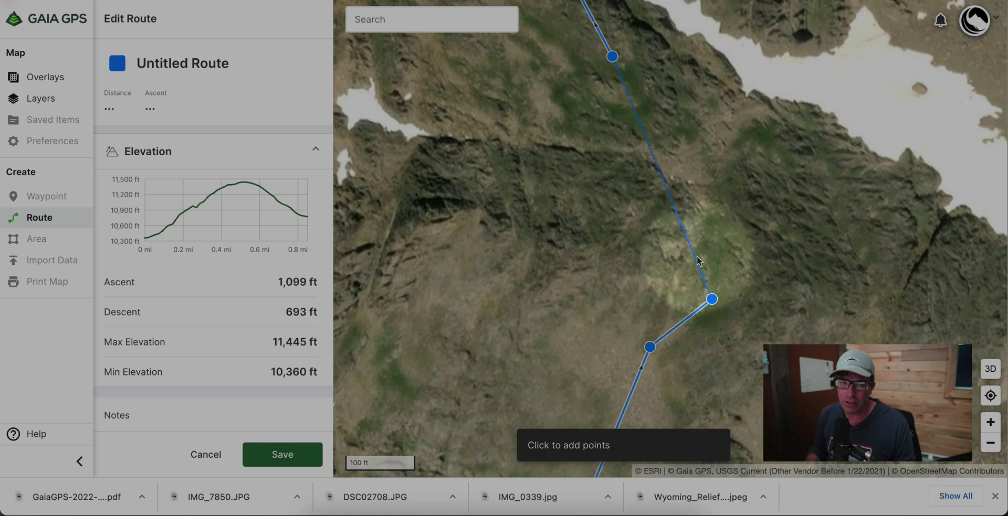
drag(695, 259, 708, 226)
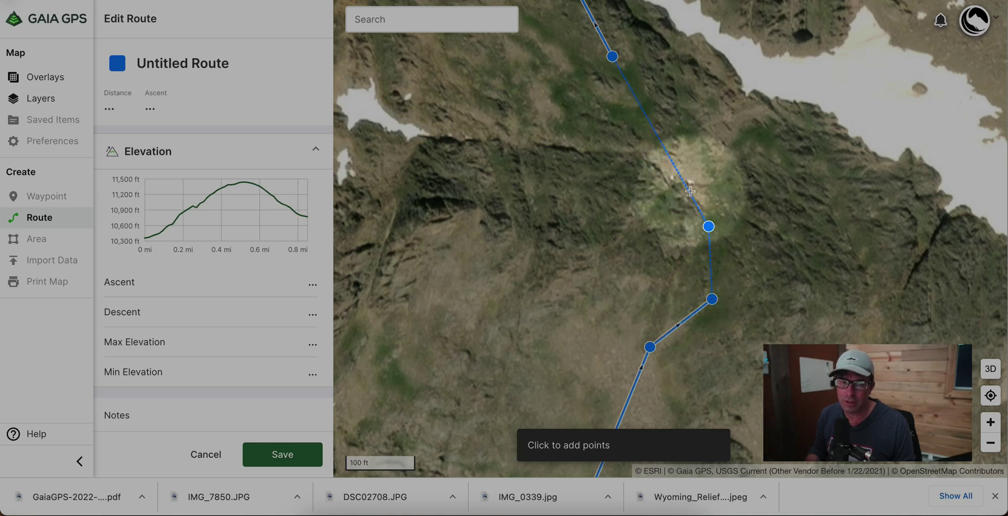
drag(689, 194, 691, 179)
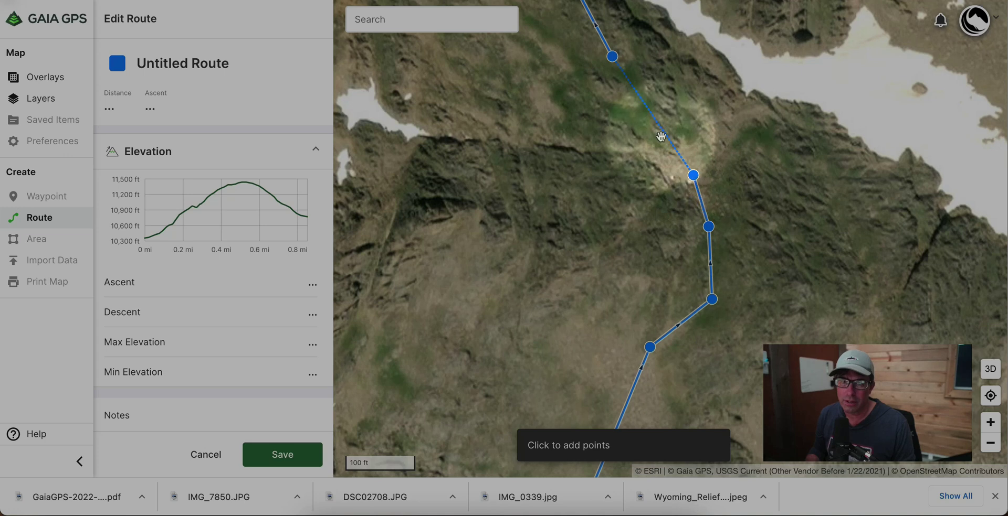
drag(658, 124, 642, 137)
drag(627, 100, 642, 100)
Step: Insert two points on the leg toward the crest and pull the sharp northern turning point southwest to the upper snow patch
drag(590, 65, 628, 195)
drag(591, 116, 528, 142)
drag(555, 111, 697, 247)
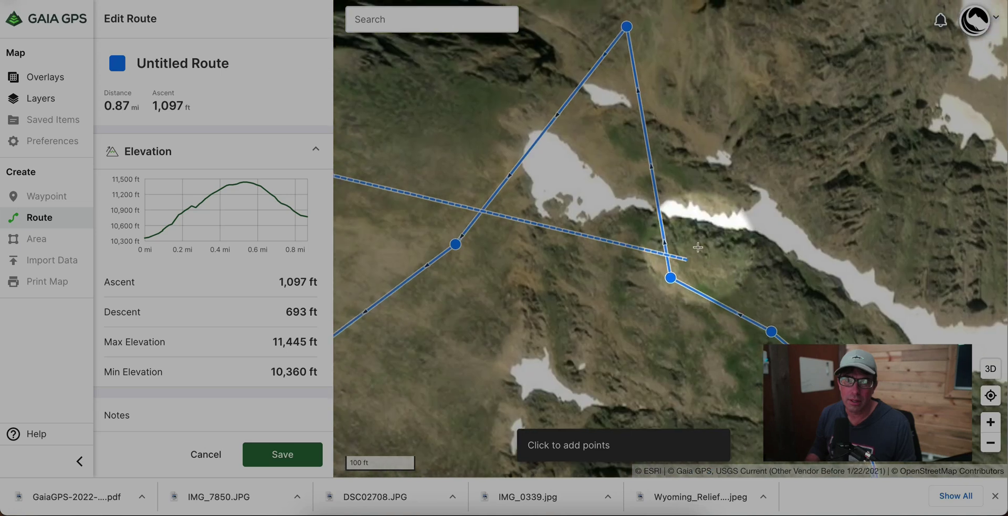
drag(658, 210, 621, 221)
drag(626, 29, 568, 172)
Step: Move the point just east of the dark cliff band on the western descent northwest, and save the route at about 0.81 mi
drag(483, 213, 630, 128)
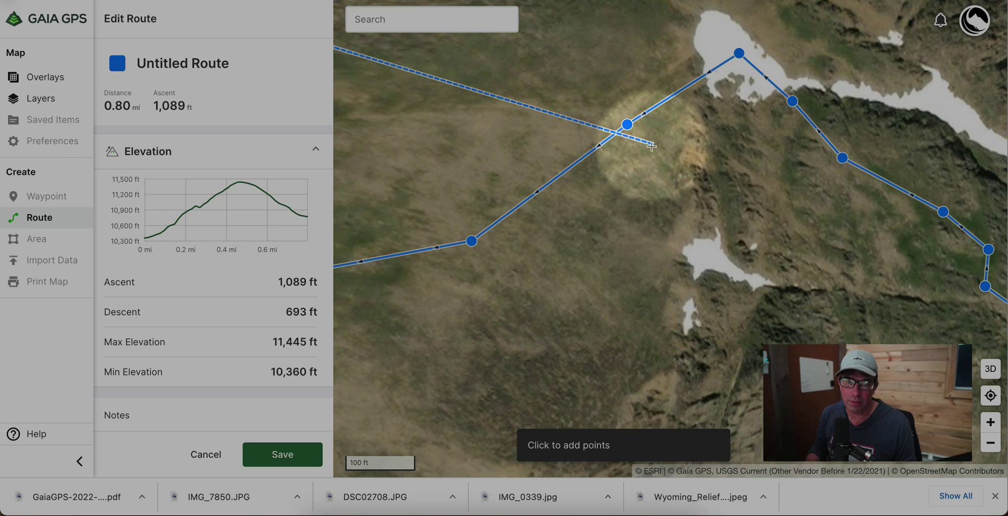
drag(498, 275, 693, 198)
drag(625, 225, 750, 218)
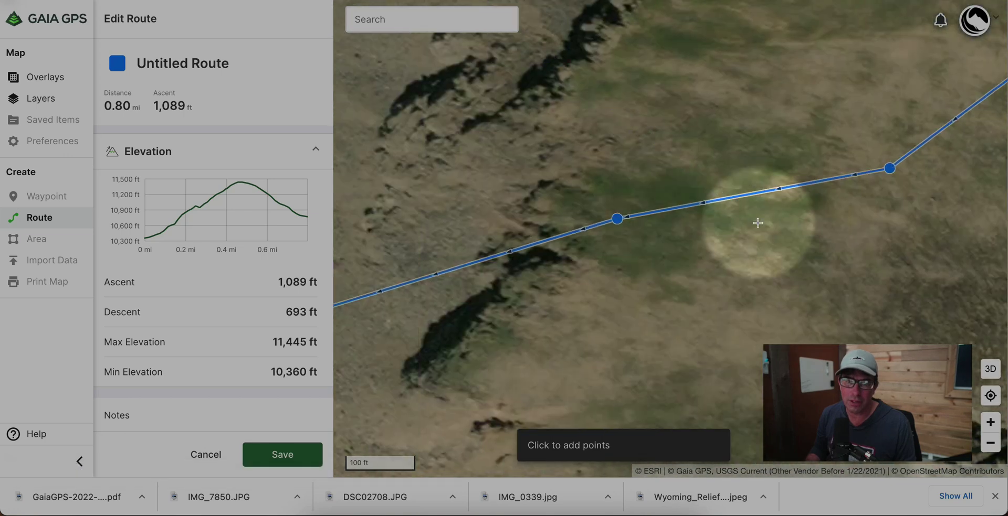
drag(649, 255, 721, 276)
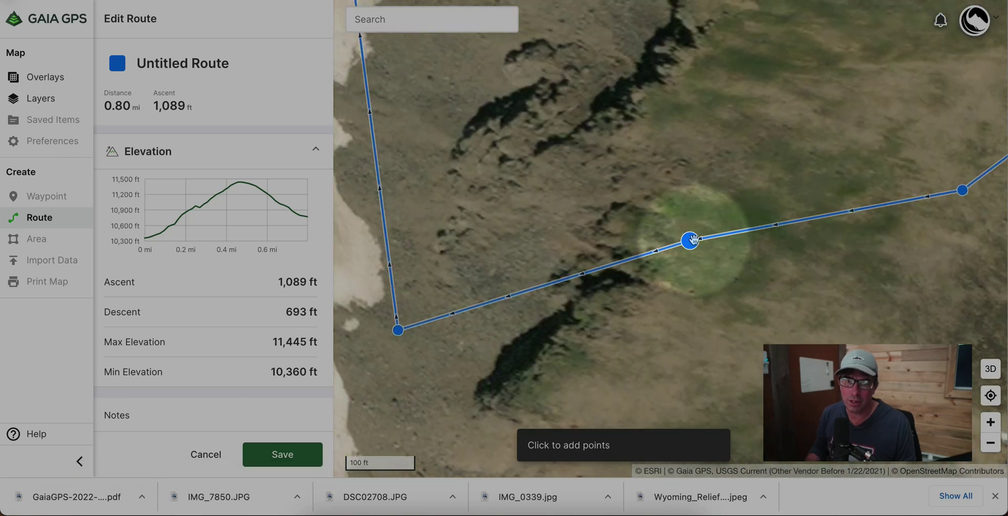
drag(690, 240, 608, 197)
drag(460, 208, 567, 307)
scroll(521, 158, down, 3)
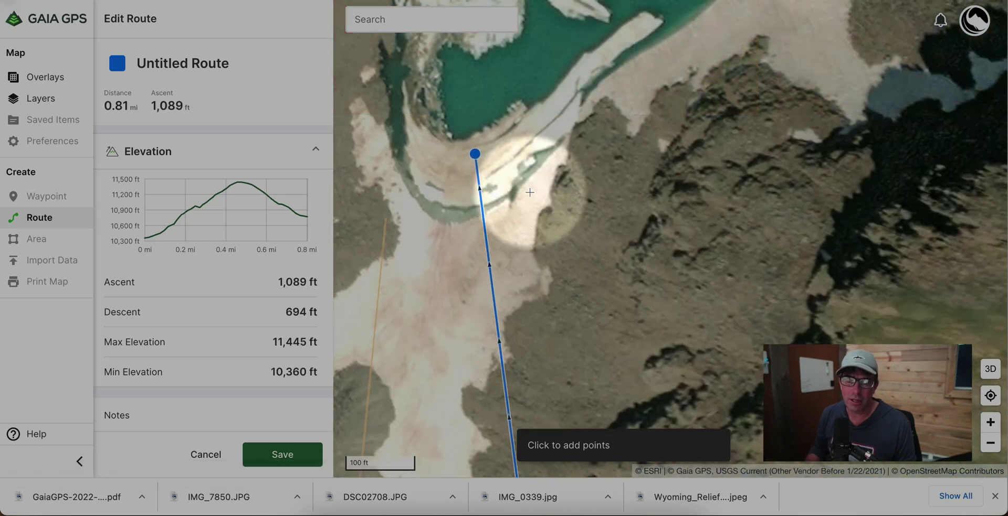
scroll(529, 192, down, 2)
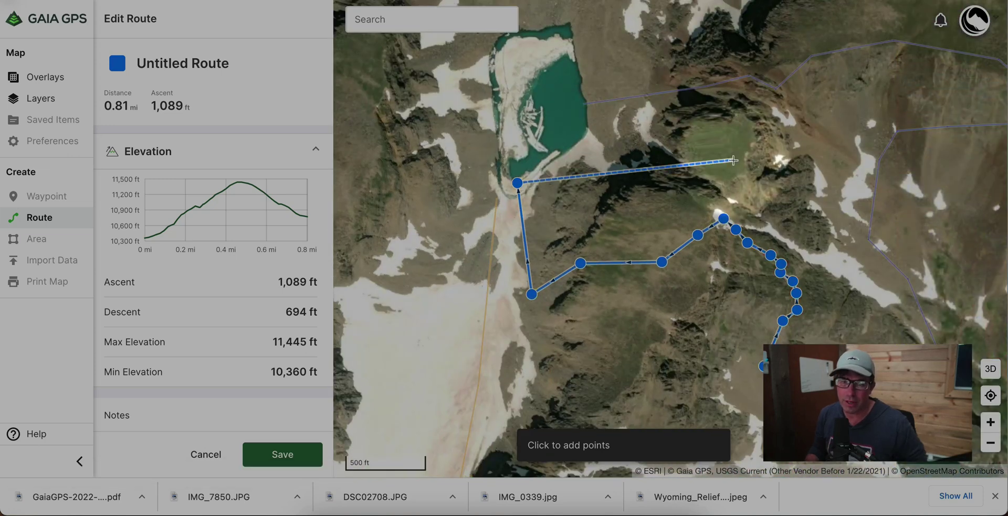
click(282, 455)
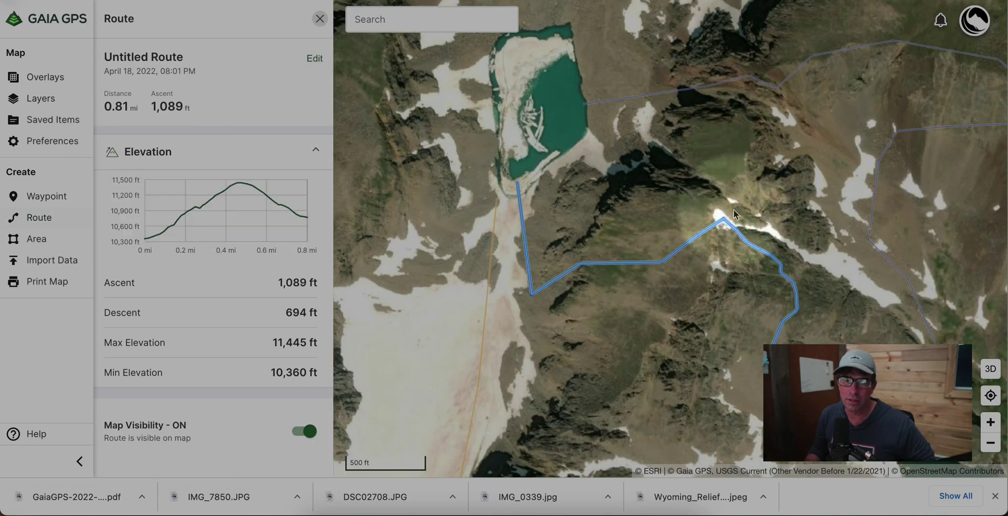
Step: Open the second route (1.08 mi) for editing and insert two points bending its first leg west above the lower lake
drag(771, 184, 582, 174)
drag(671, 314, 568, 223)
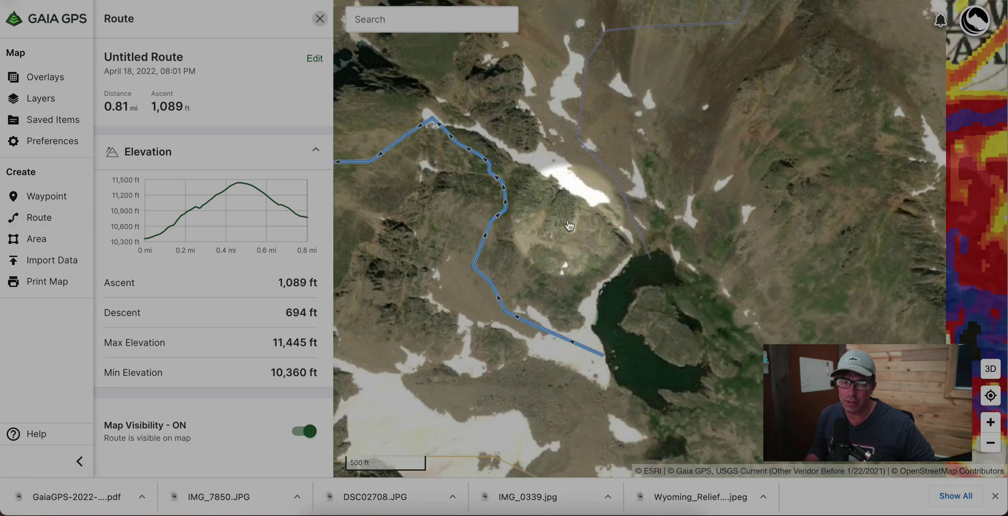
scroll(569, 226, up, 5)
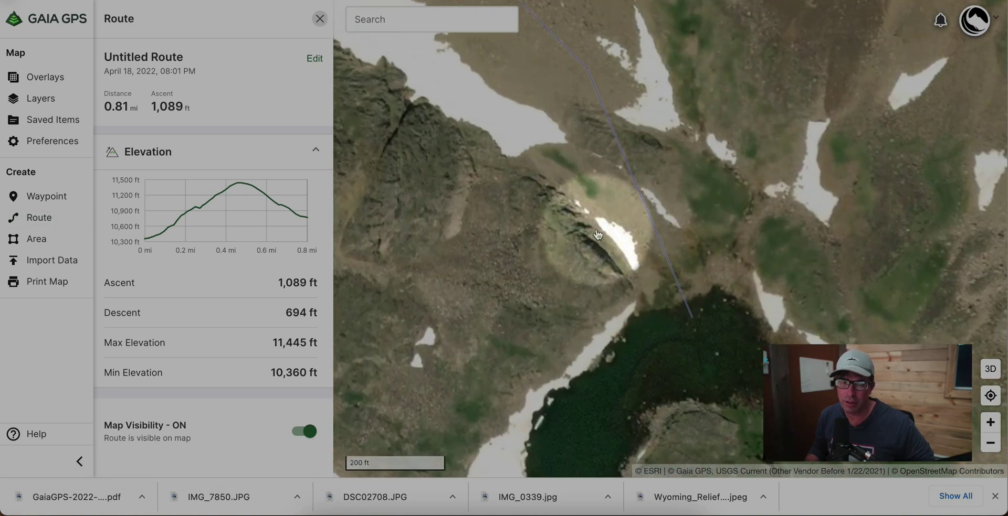
scroll(597, 235, up, 2)
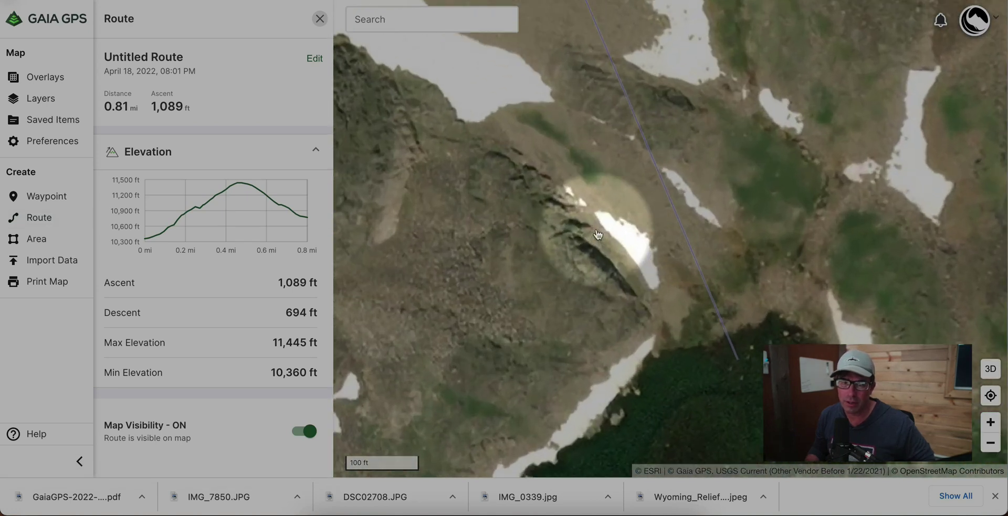
click(632, 107)
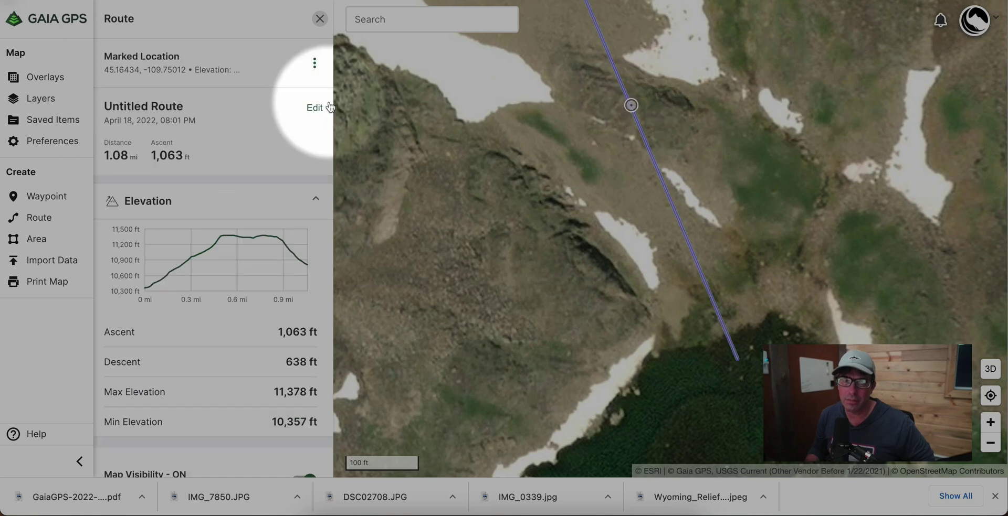
click(315, 108)
drag(631, 100, 534, 91)
drag(614, 78, 604, 281)
drag(585, 220, 495, 239)
Step: Shift the first two points of the lower eastward traverse south, away from the small snow patch and down the scree slope
drag(625, 230, 808, 344)
drag(627, 126, 658, 339)
drag(695, 124, 646, 367)
drag(708, 255, 548, 315)
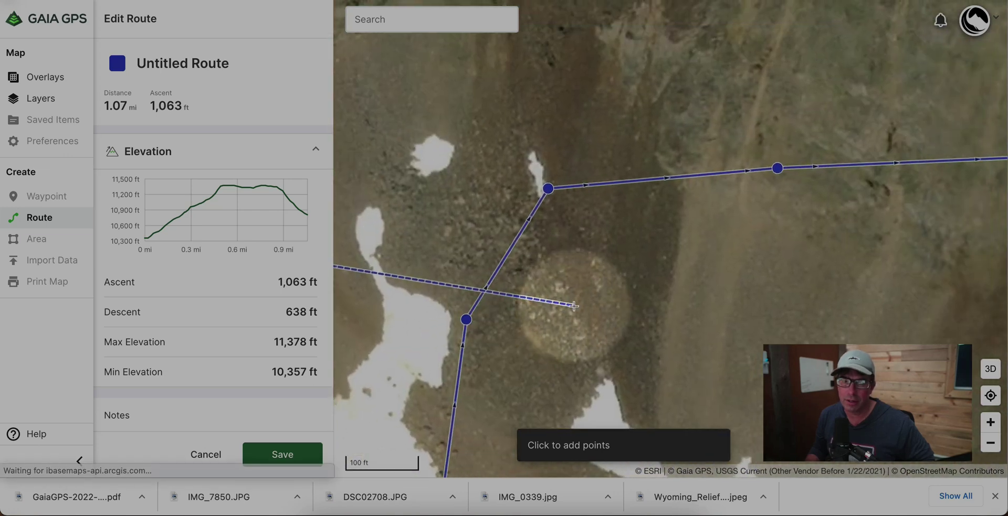
drag(740, 302, 650, 239)
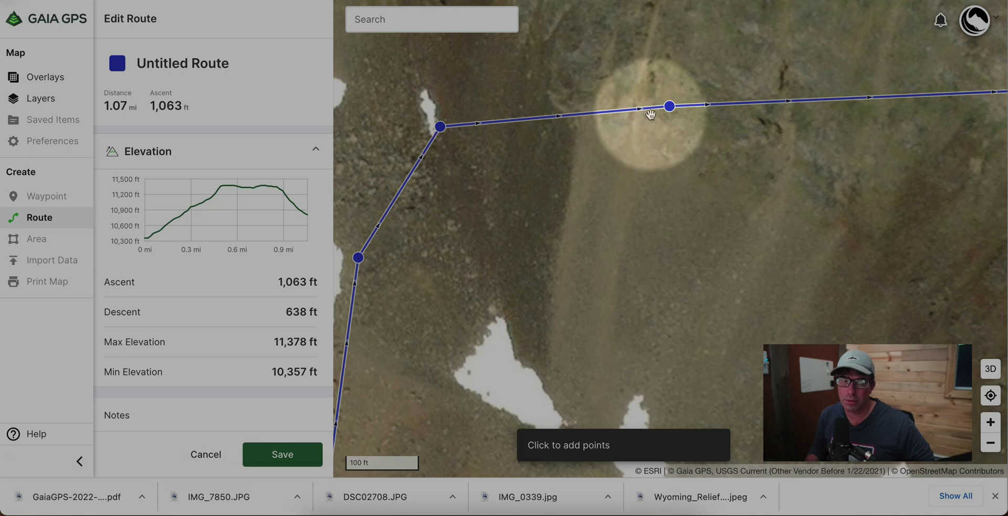
scroll(642, 150, down, 2)
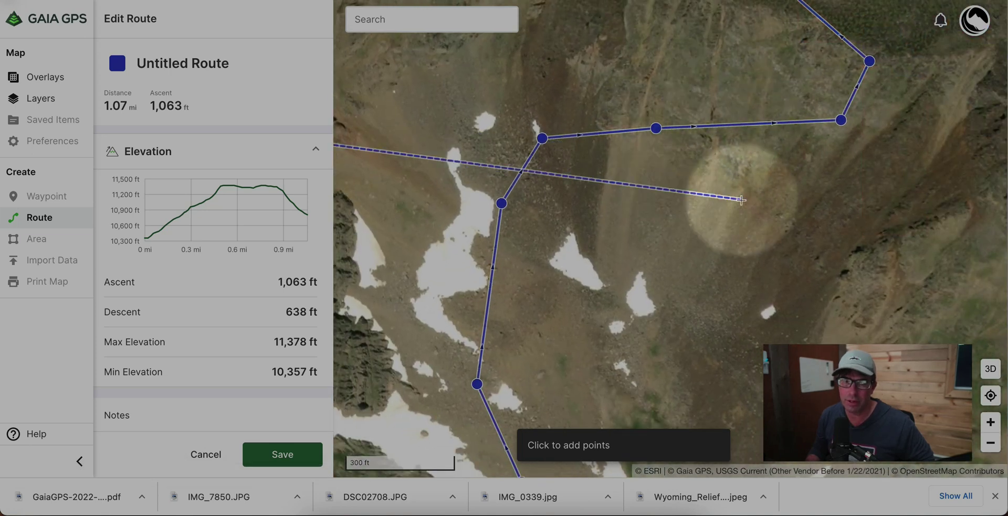
drag(543, 139, 551, 160)
drag(656, 128, 640, 165)
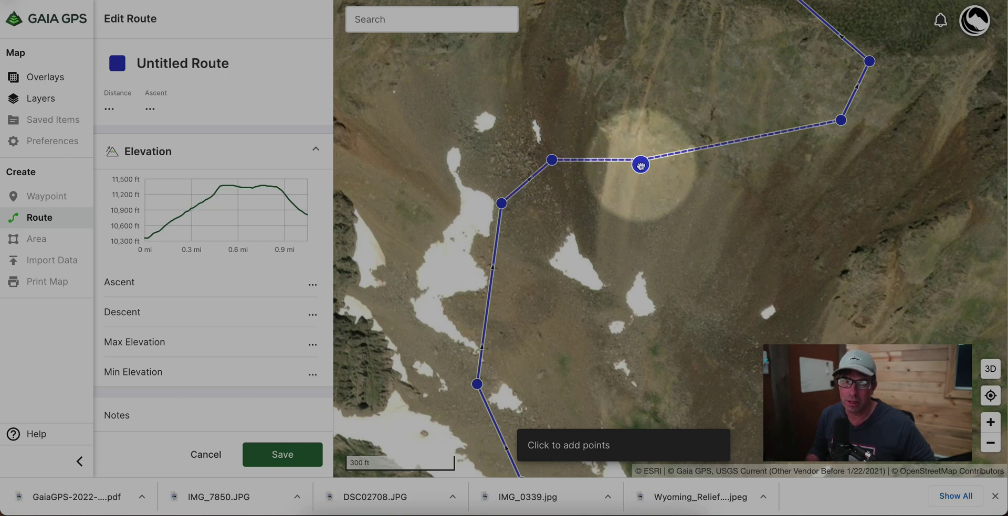
Step: Move the traverse's eastern end point southwest down the slope and insert a point bending the following uphill leg east
drag(841, 121, 781, 215)
scroll(781, 216, up, 5)
click(780, 216)
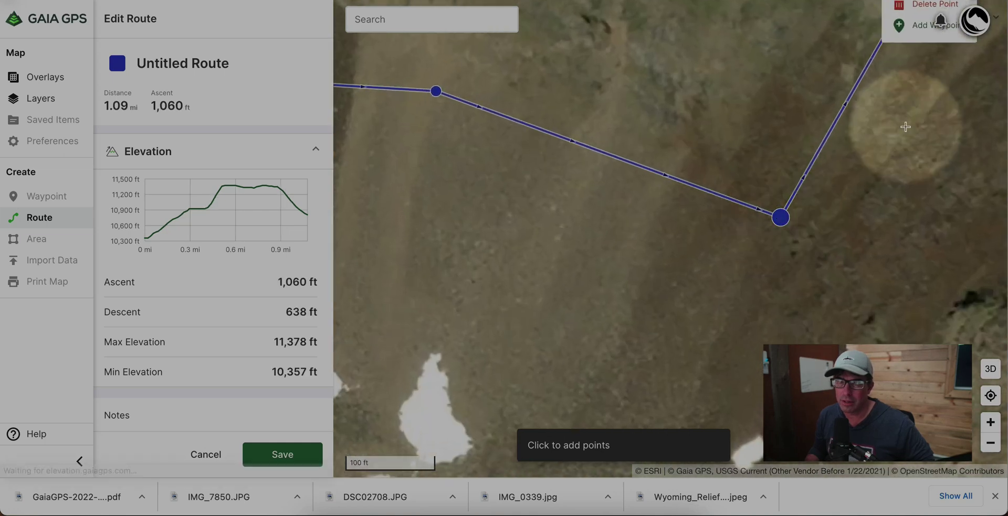
drag(905, 126, 690, 289)
drag(689, 166, 768, 179)
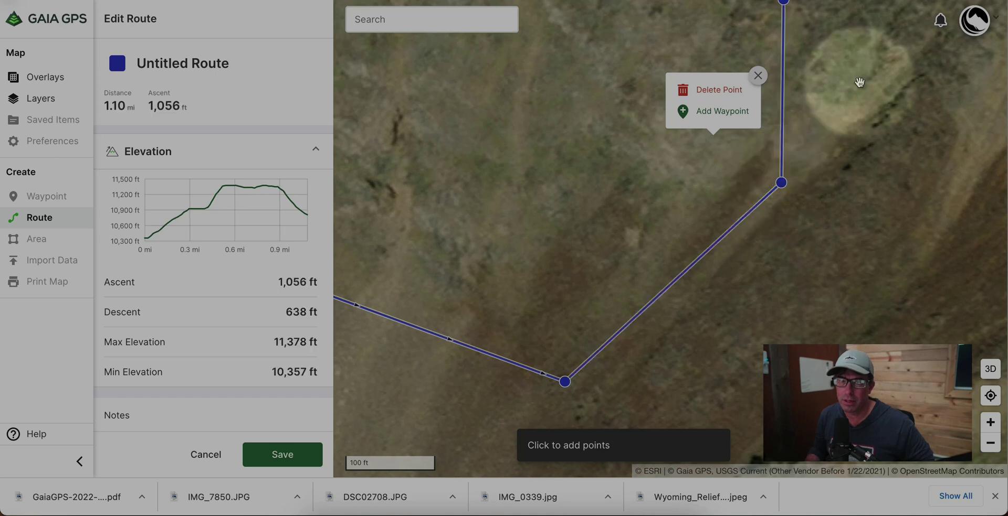
Step: Move the upper turning point east and insert a point on the leg heading back west, pulled slightly south
drag(860, 82, 686, 236)
drag(610, 152, 800, 141)
scroll(800, 141, down, 3)
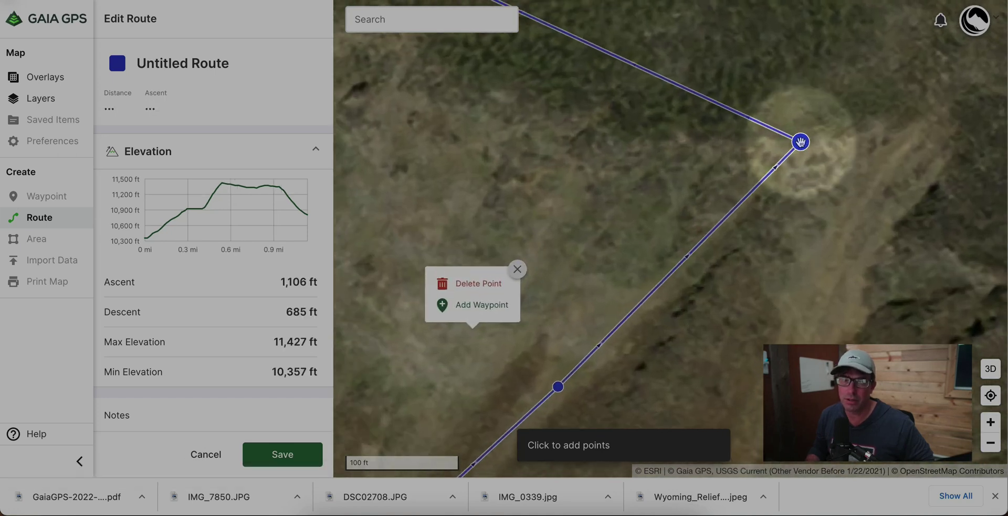
drag(619, 59, 620, 81)
Step: Add and move points to pull the ridge-top traverse north of the gully heads, including the low point at its western end
drag(542, 112, 743, 257)
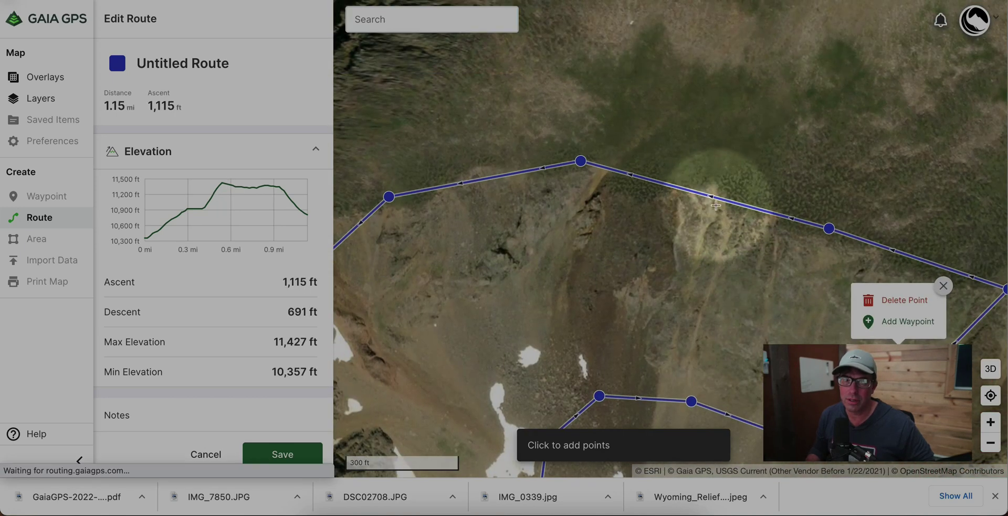
drag(711, 198, 712, 169)
drag(611, 208, 668, 236)
drag(678, 188, 698, 166)
drag(638, 189, 636, 181)
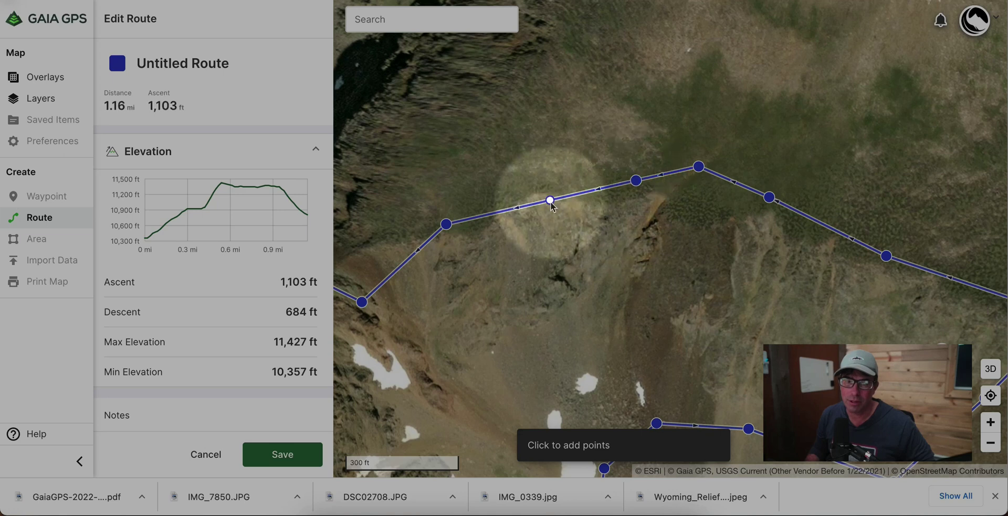
drag(545, 200, 525, 189)
drag(490, 281, 726, 223)
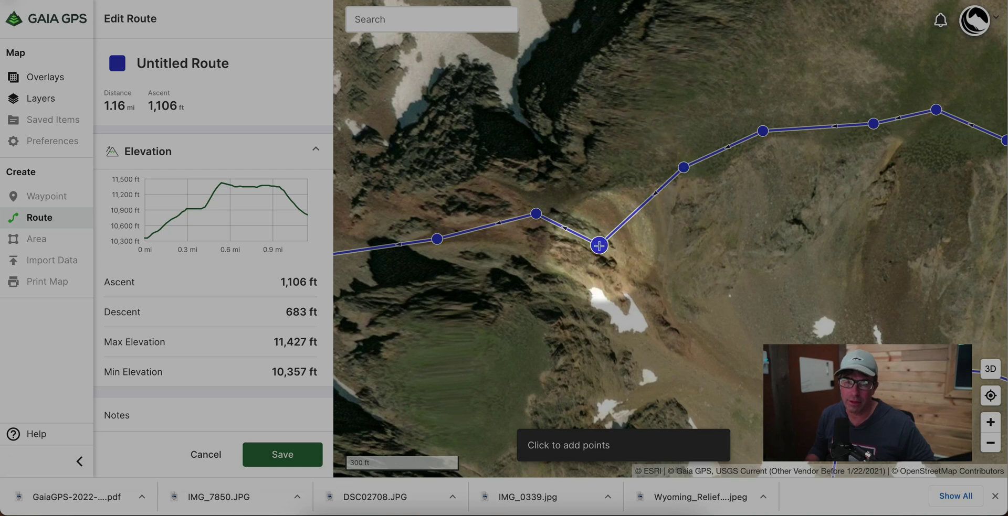
drag(599, 245, 586, 186)
Step: Check the descent to the upper lake, dismiss the point options, and save the second route at about 1.15 mi
drag(529, 271, 722, 252)
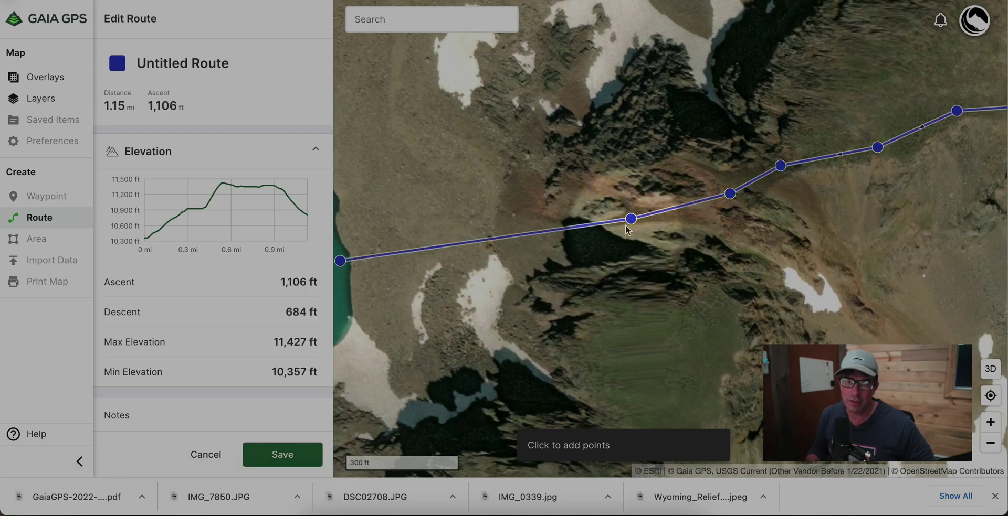
scroll(719, 234, down, 5)
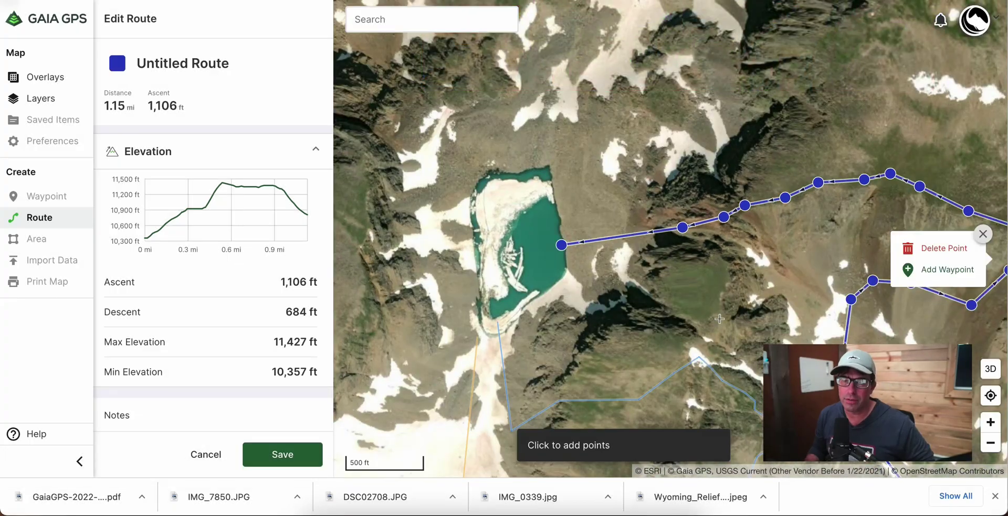
click(982, 234)
scroll(768, 263, down, 4)
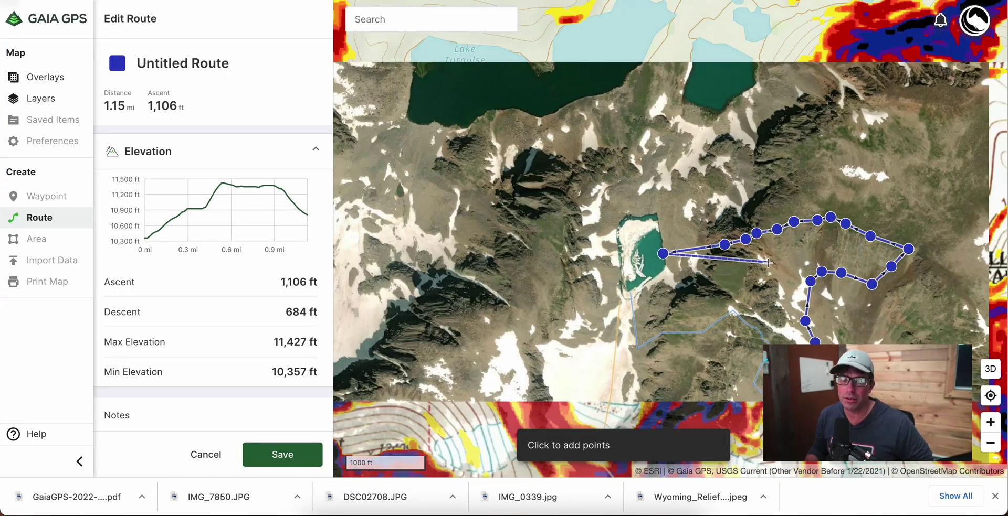
drag(700, 315, 523, 179)
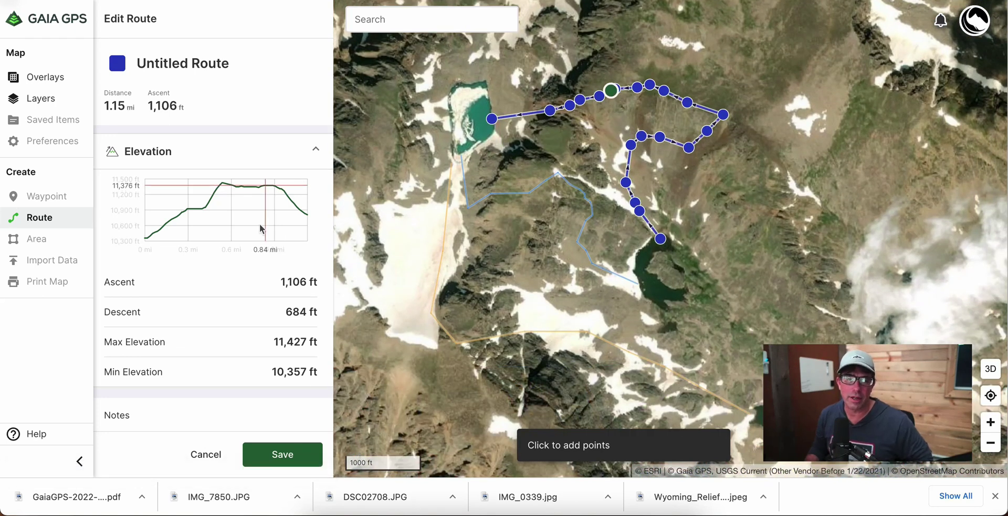
click(283, 455)
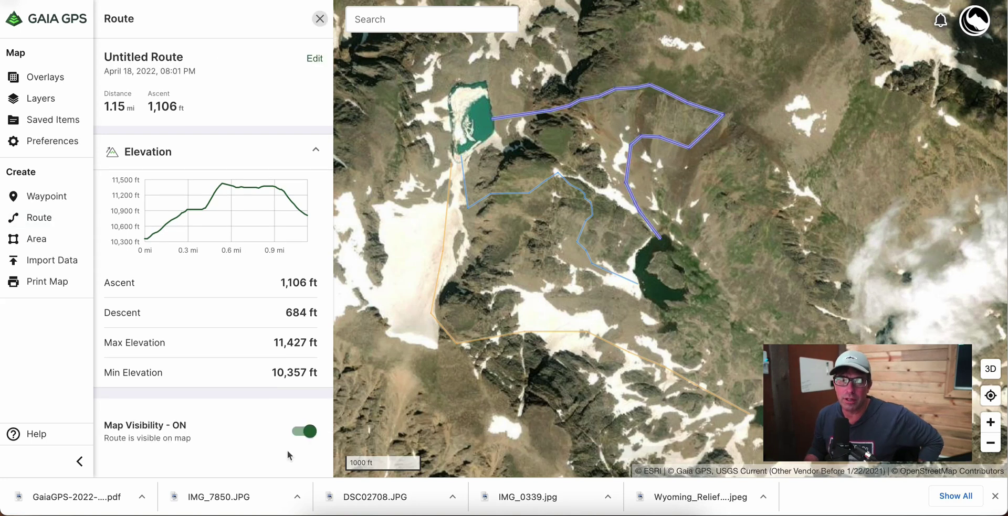